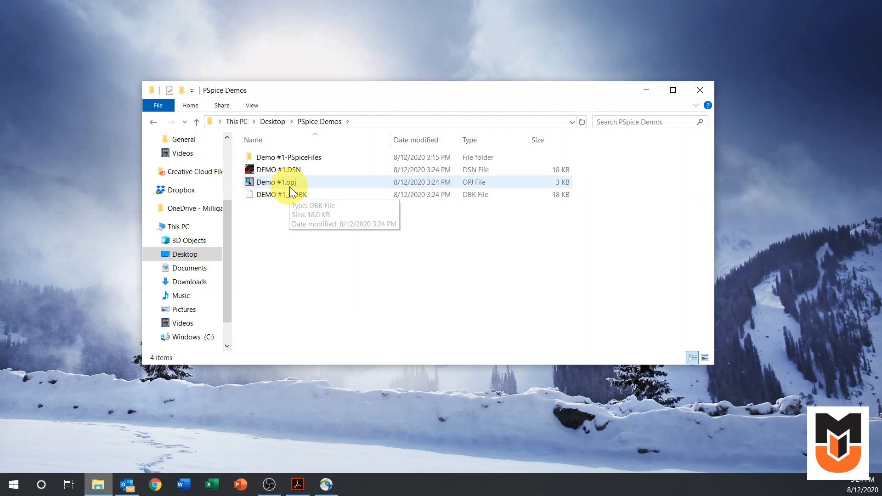
# Open the project file Demo #1.opj and bring up its Bridge Circuit schematic.
pyautogui.doubleClick(269, 183)
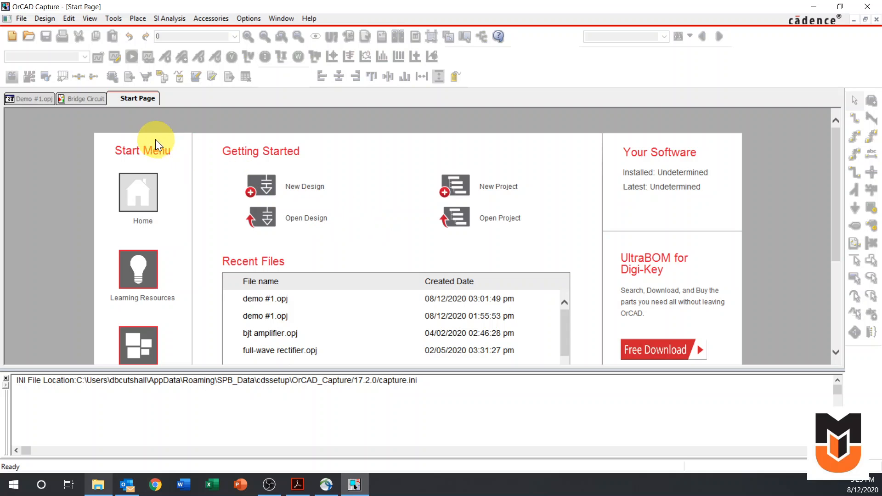
pyautogui.click(77, 98)
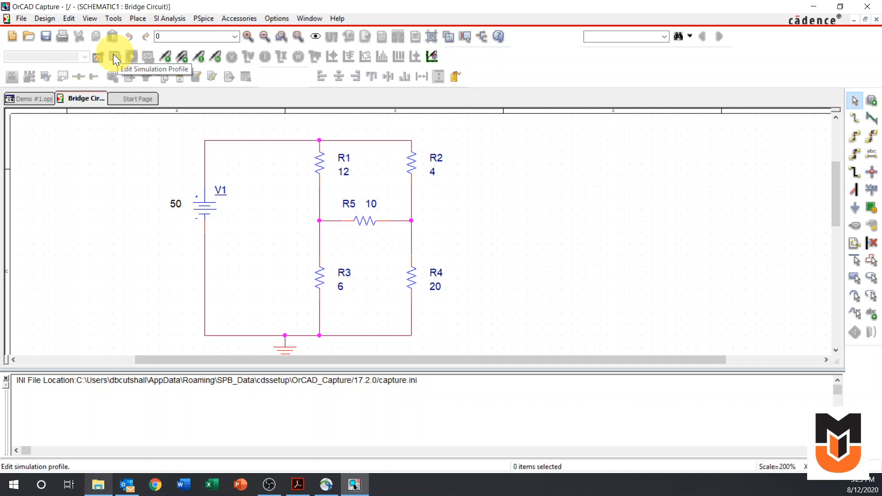
# Create a new simulation profile named DC_Analysis without inheriting from another profile.
pyautogui.click(99, 57)
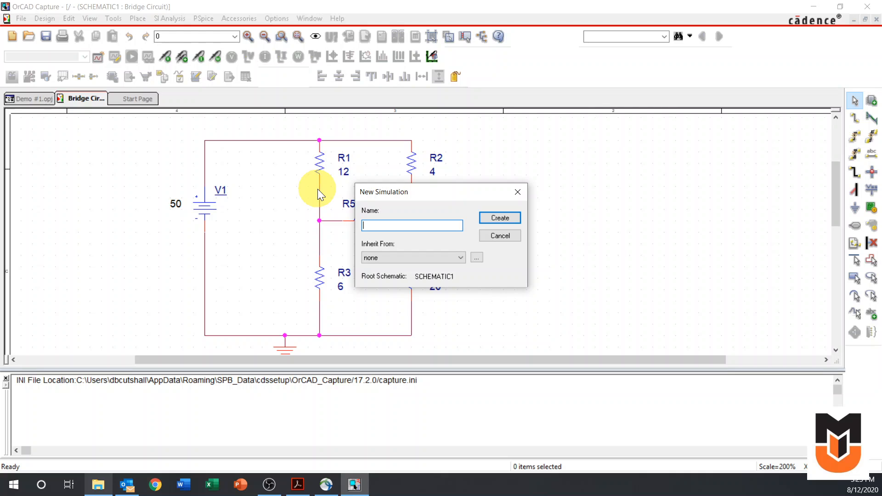
pyautogui.write('DC Analysis')
pyautogui.press('Return')
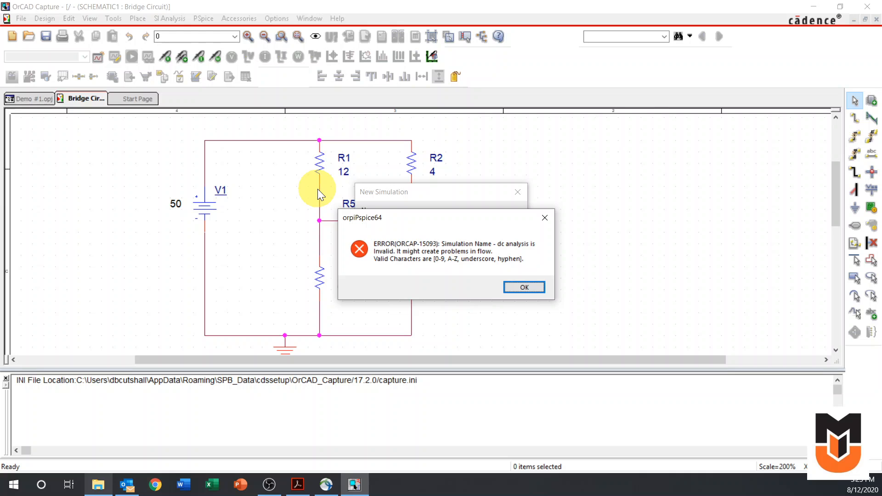
pyautogui.press('Return')
pyautogui.press('Left')
pyautogui.press('Left')
pyautogui.press('Left')
pyautogui.press('Left')
pyautogui.press('Left')
pyautogui.press('Left')
pyautogui.press('Left')
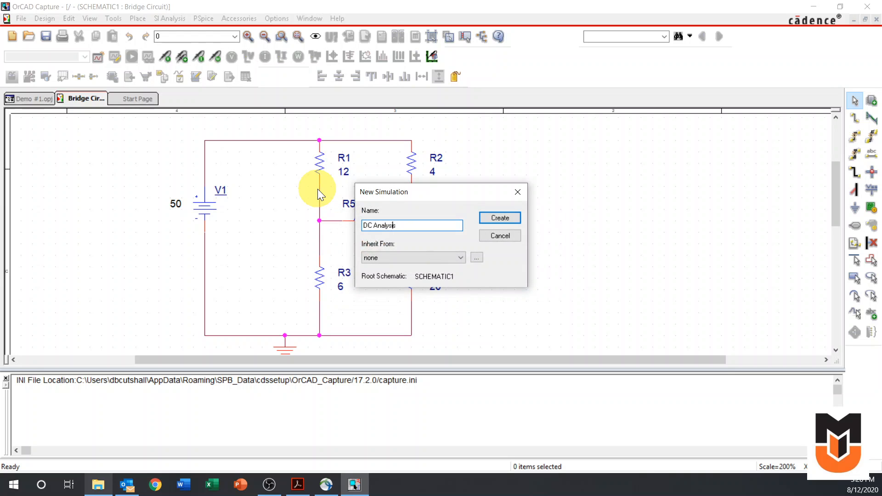
pyautogui.press('Left')
pyautogui.press('BackSpace')
pyautogui.write('_')
pyautogui.press('Return')
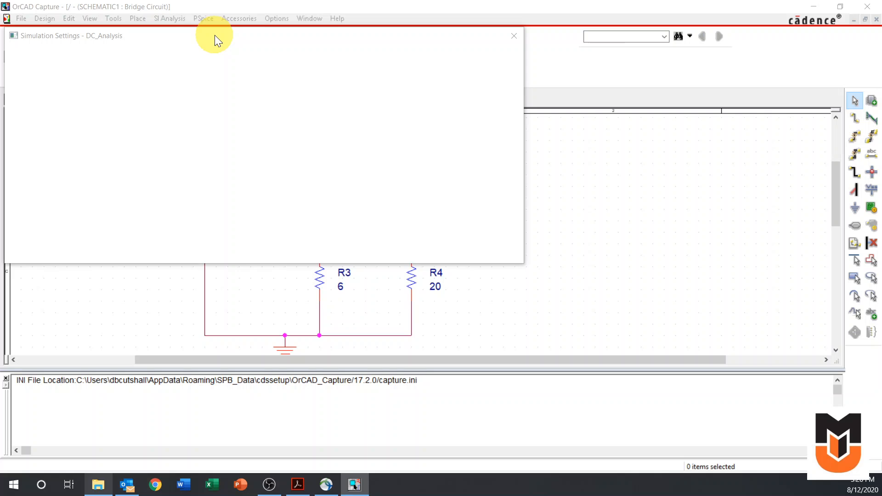
# Set the DC_Analysis profile's analysis type to Bias Point and accept the simulation settings.
pyautogui.moveTo(214, 35); pyautogui.dragTo(263, 91)
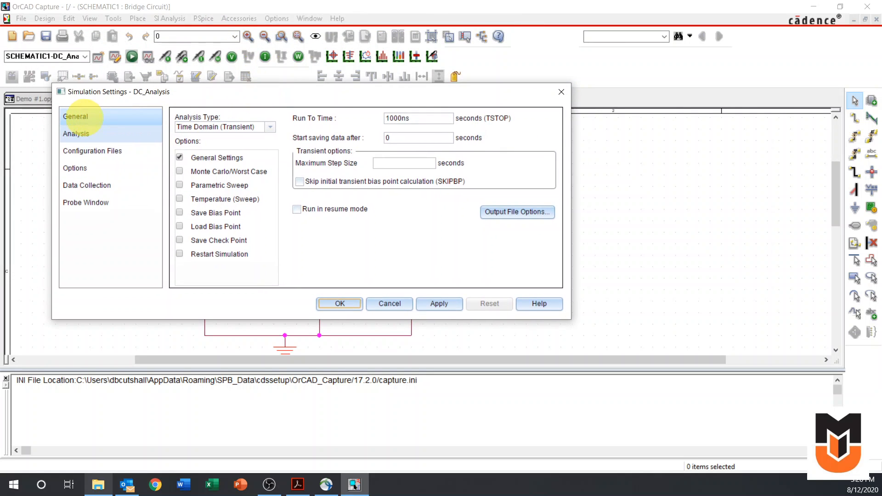
pyautogui.click(74, 116)
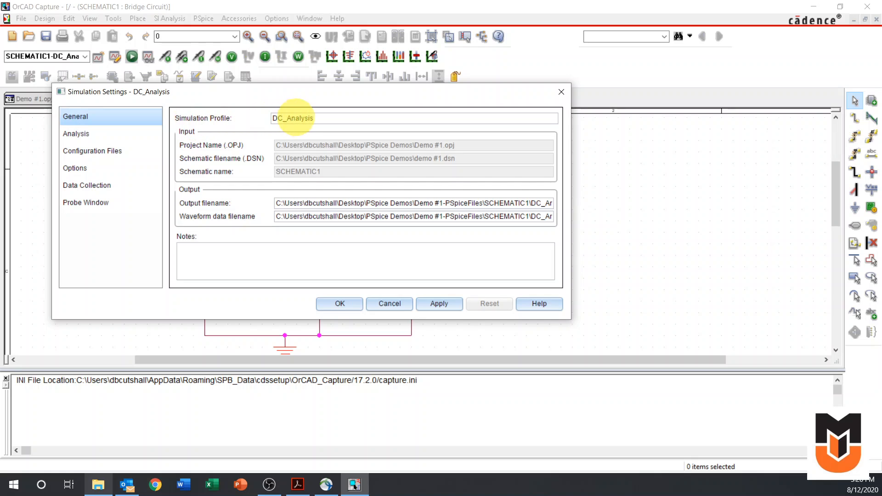
pyautogui.click(313, 119)
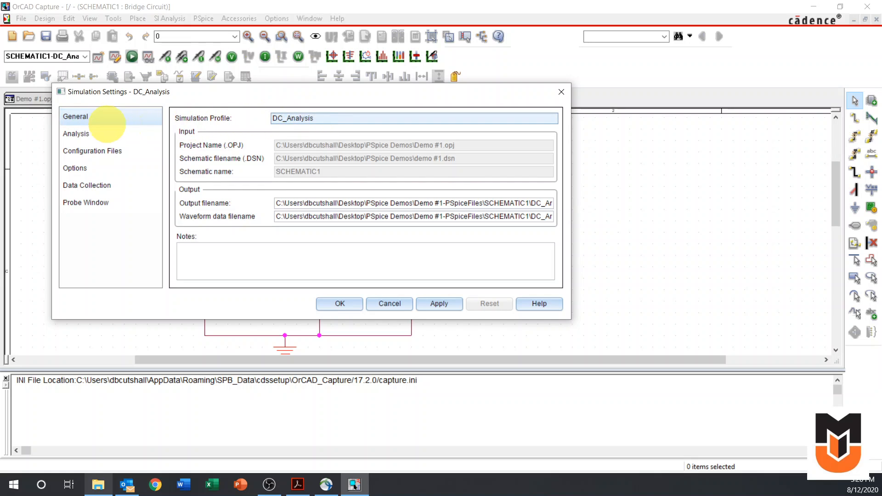
pyautogui.click(90, 134)
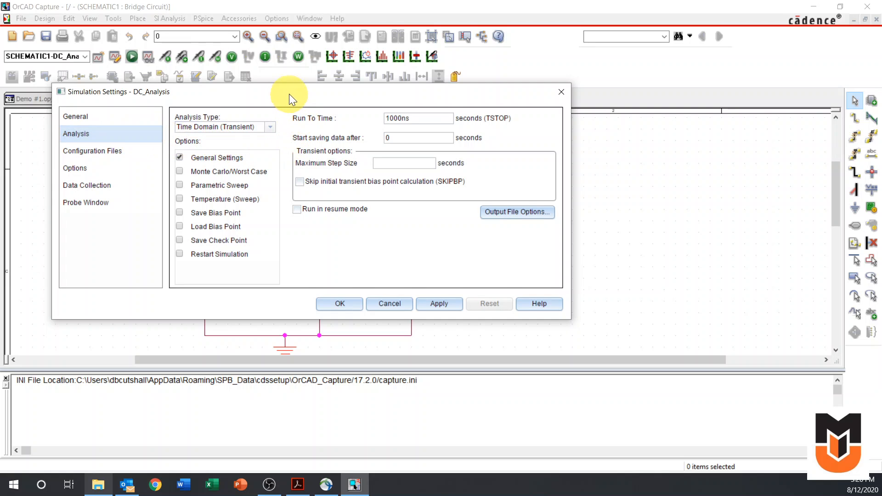
pyautogui.moveTo(288, 94); pyautogui.dragTo(268, 77)
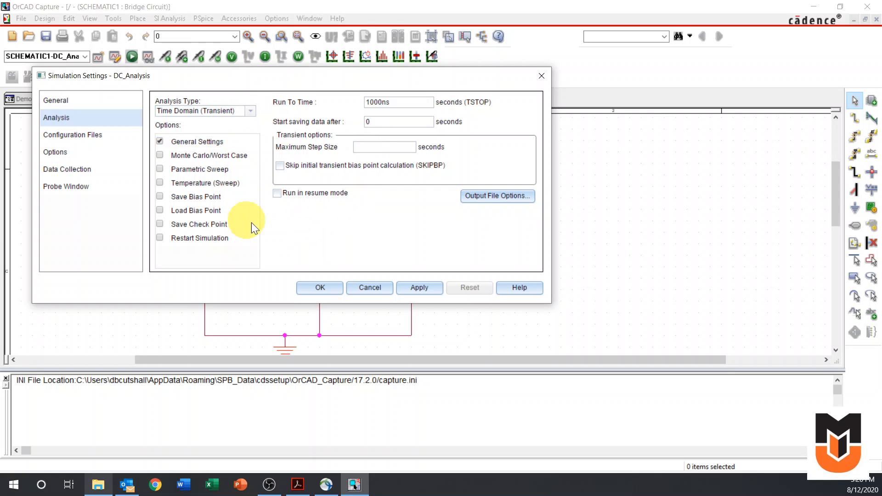
pyautogui.click(251, 112)
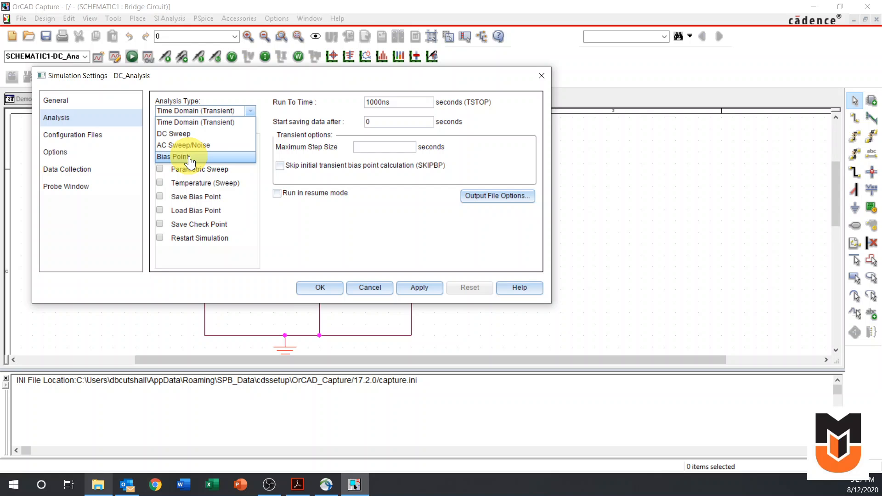
pyautogui.click(189, 158)
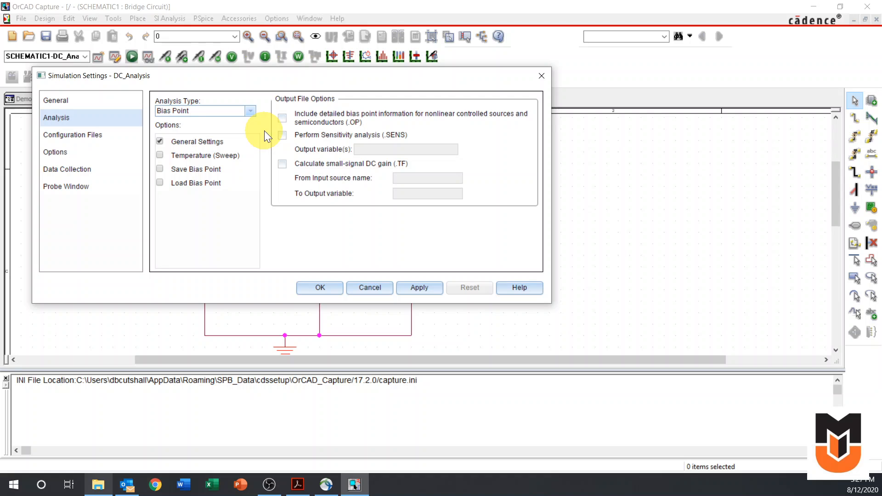
pyautogui.click(330, 290)
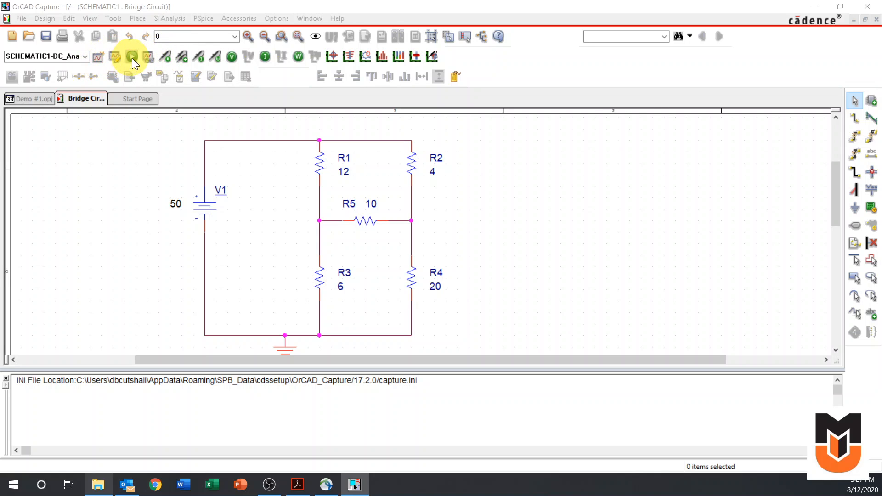
# Create a second simulation profile named AC_Analysis, keeping the Time Domain (Transient) analysis type.
pyautogui.click(100, 58)
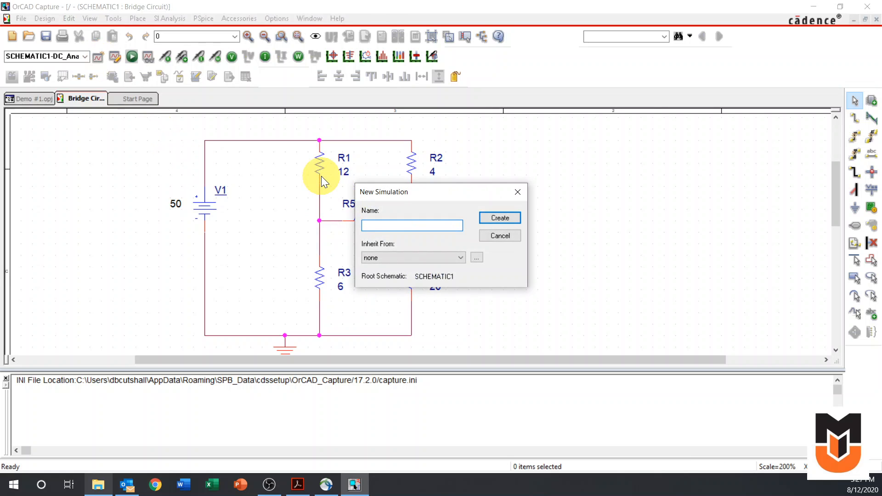
pyautogui.write('AC_Analysis')
pyautogui.press('Return')
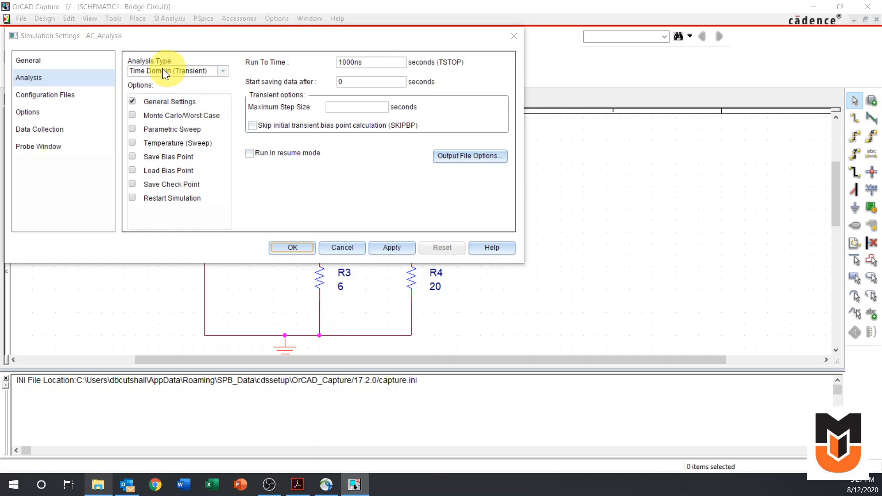
pyautogui.click(216, 72)
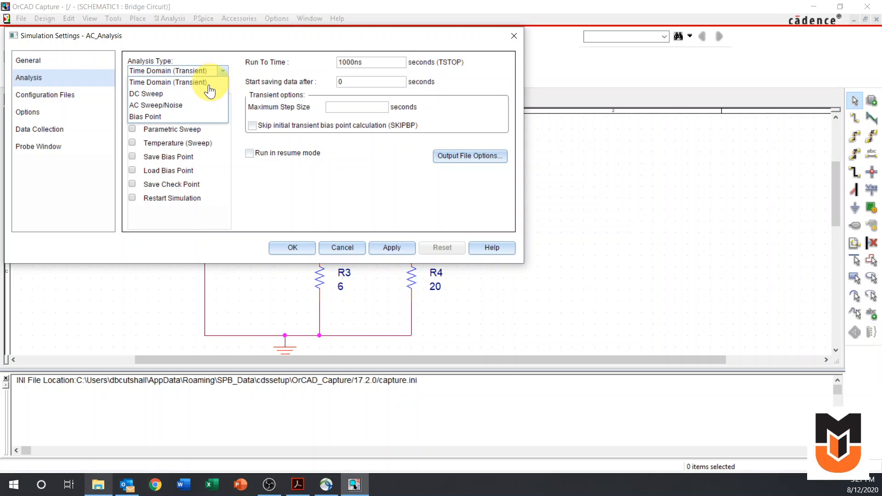
pyautogui.click(223, 81)
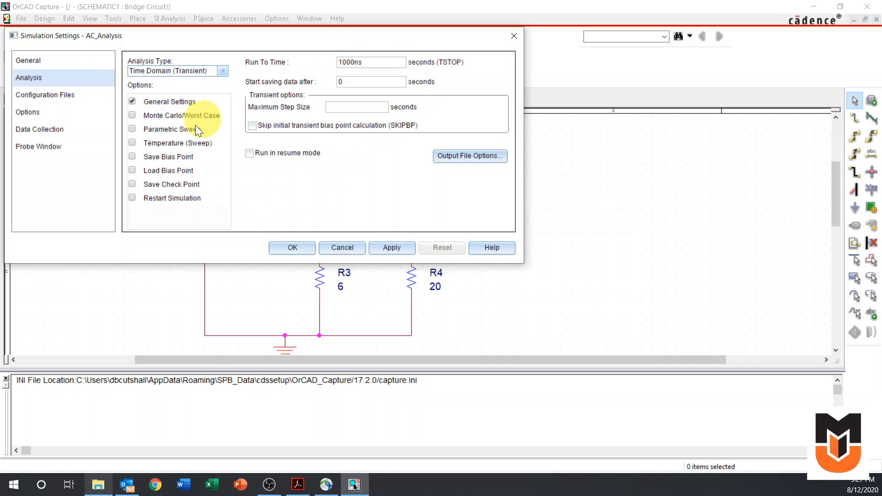
pyautogui.click(193, 143)
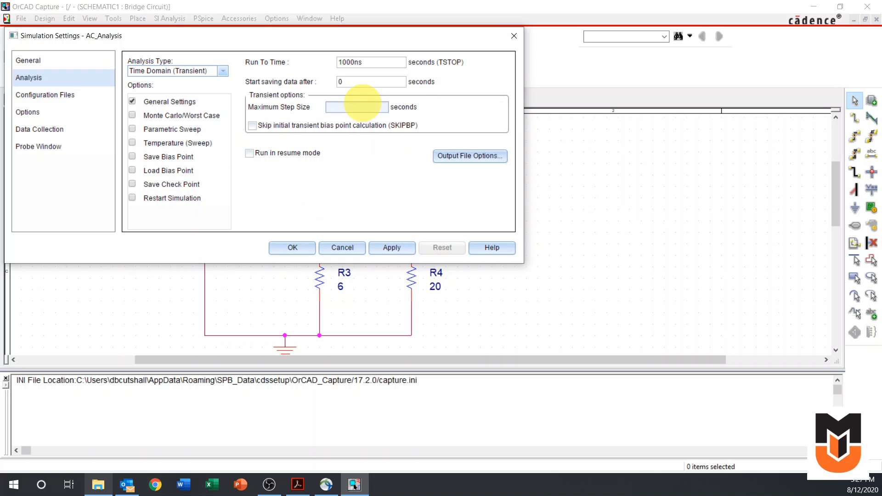
pyautogui.click(302, 250)
pyautogui.click(291, 243)
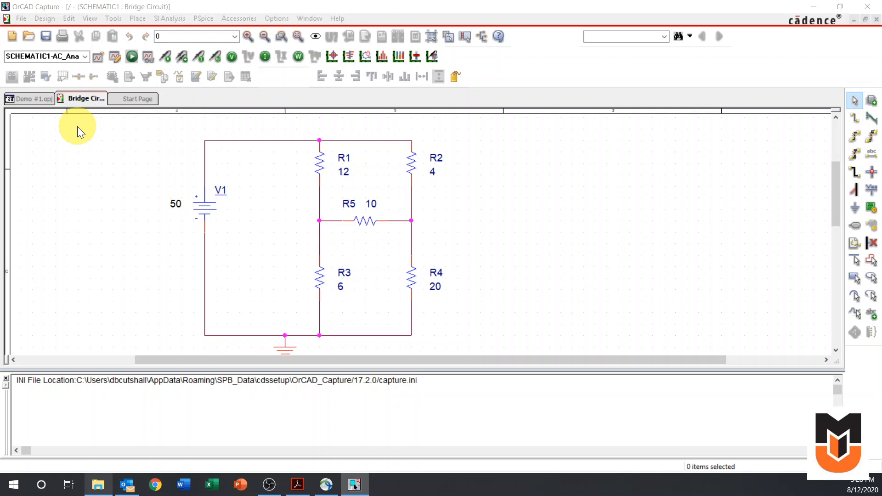
# Make SCHEMATIC1-DC_Analysis the active simulation profile, run PSpice on it, and maximize the results window.
pyautogui.click(85, 55)
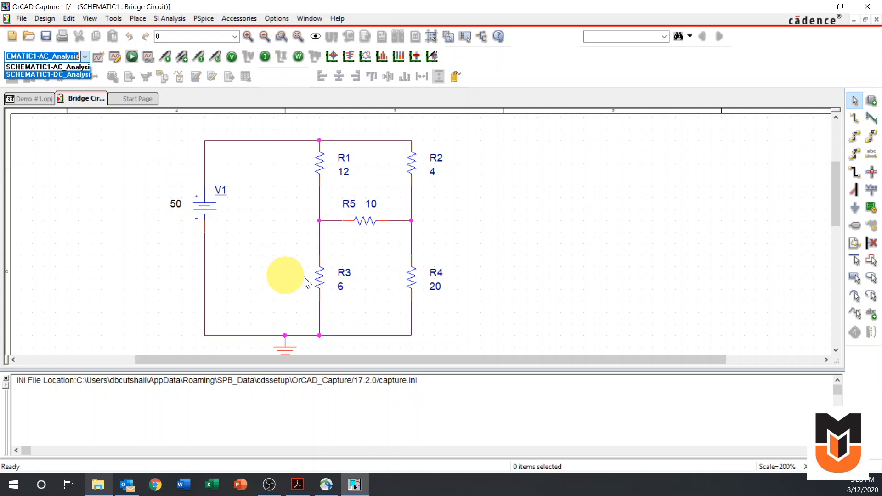
pyautogui.click(63, 76)
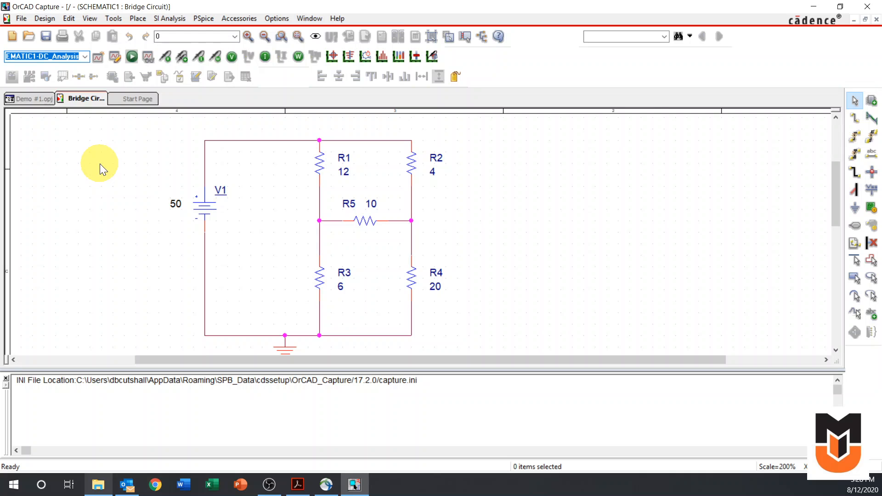
pyautogui.click(131, 56)
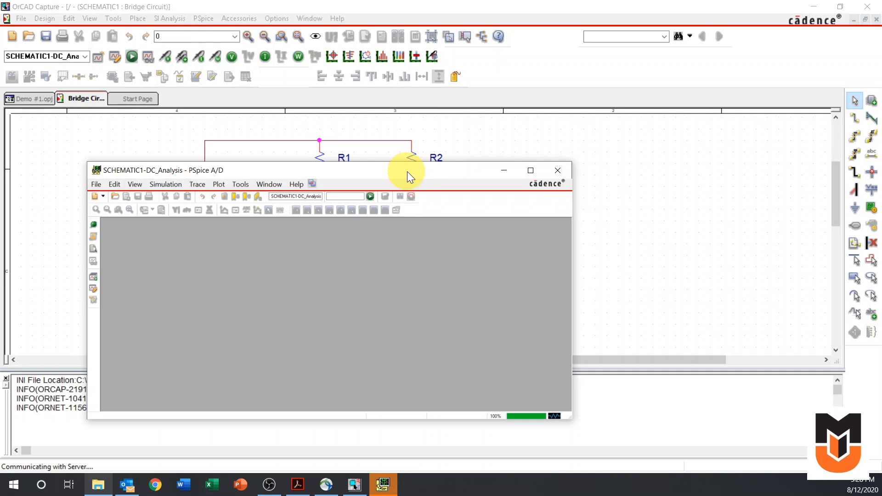
pyautogui.moveTo(407, 171); pyautogui.dragTo(460, 136)
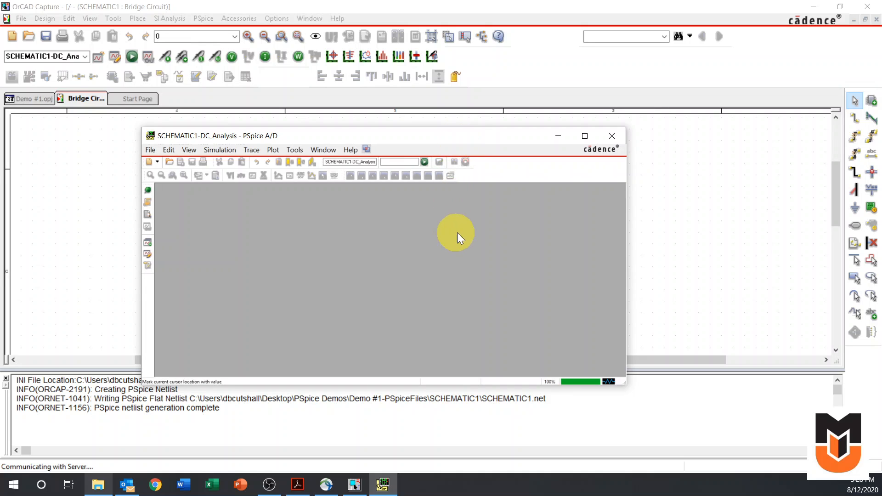
pyautogui.click(584, 135)
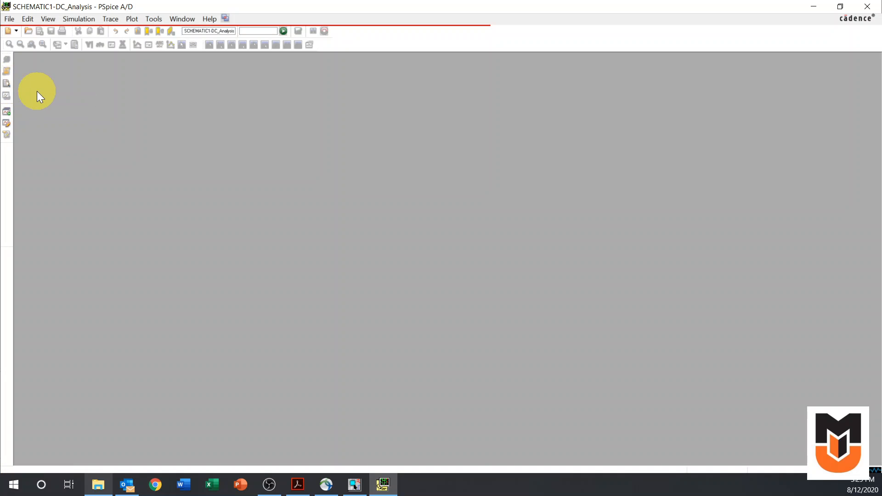
# Open the simulation output file and examine the netlist and the node voltages in the small signal bias solution.
pyautogui.click(10, 84)
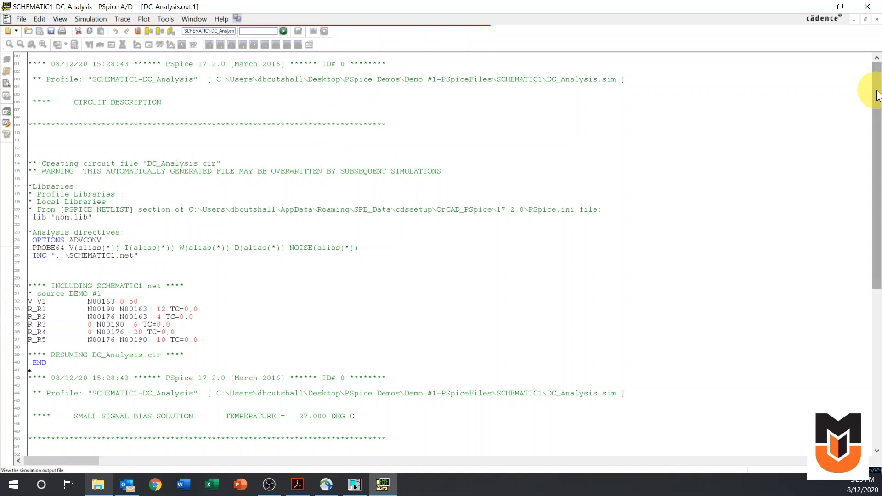
pyautogui.moveTo(878, 97); pyautogui.dragTo(878, 180)
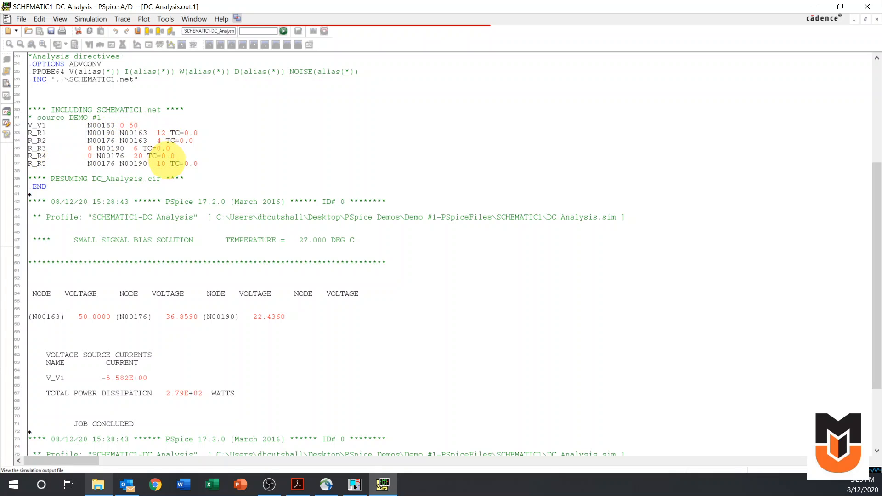
pyautogui.moveTo(876, 216); pyautogui.dragTo(876, 285)
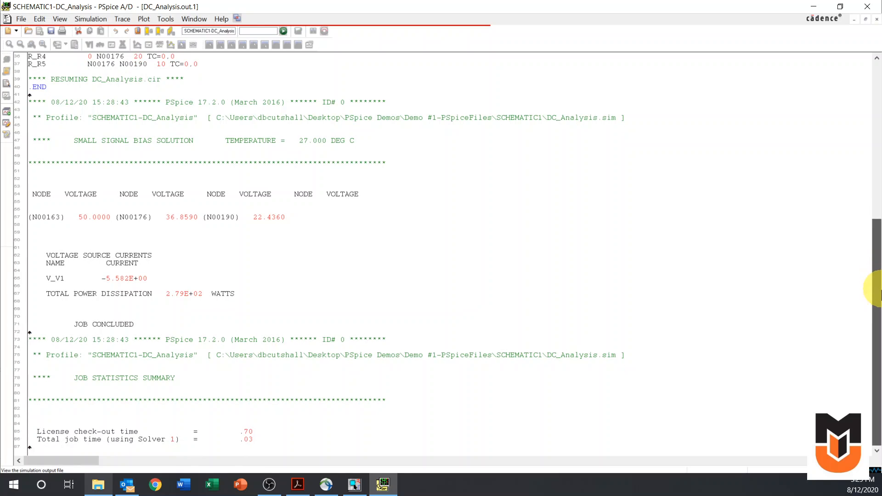
pyautogui.moveTo(830, 301); pyautogui.dragTo(781, 322)
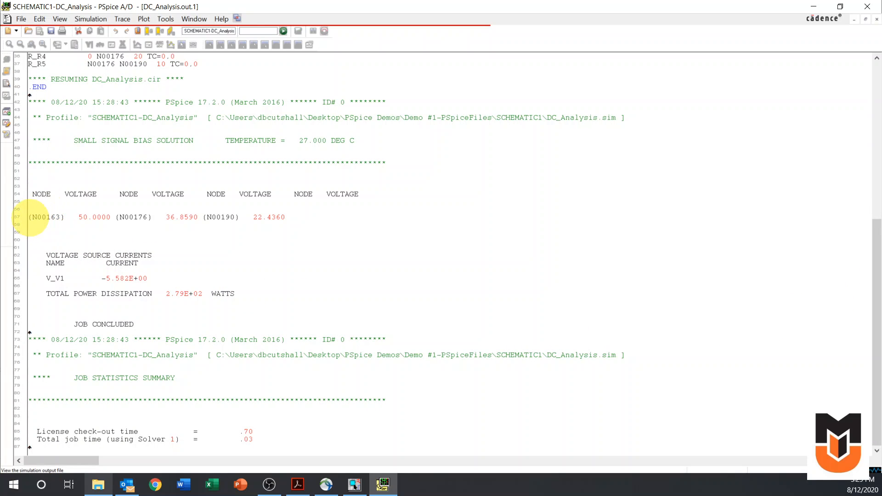
pyautogui.tripleClick(32, 216)
pyautogui.doubleClick(34, 216)
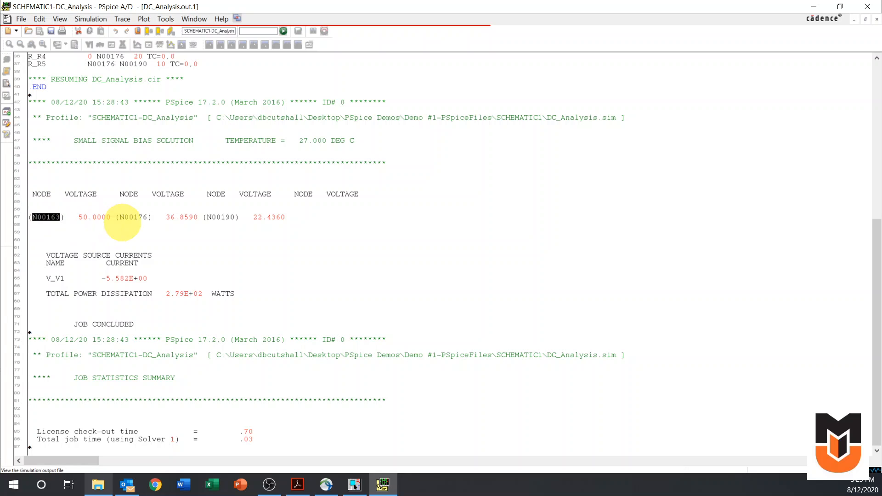
pyautogui.click(125, 223)
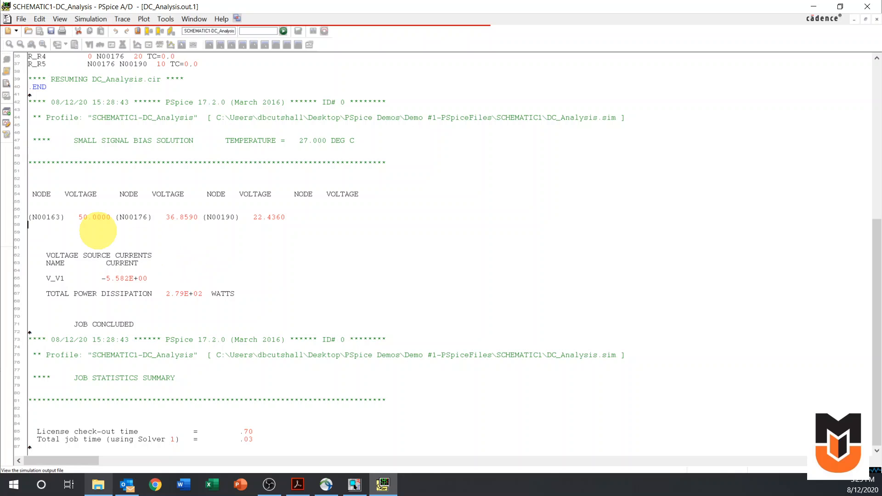
pyautogui.moveTo(120, 217); pyautogui.dragTo(149, 221)
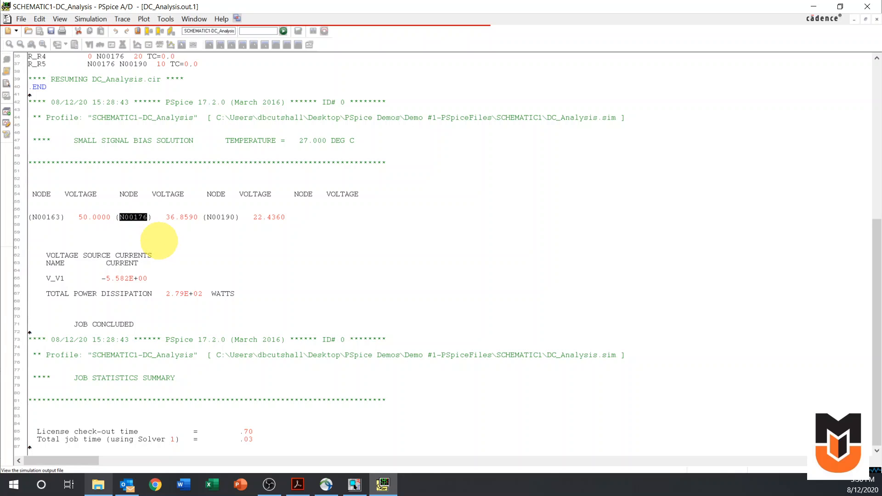
pyautogui.click(168, 237)
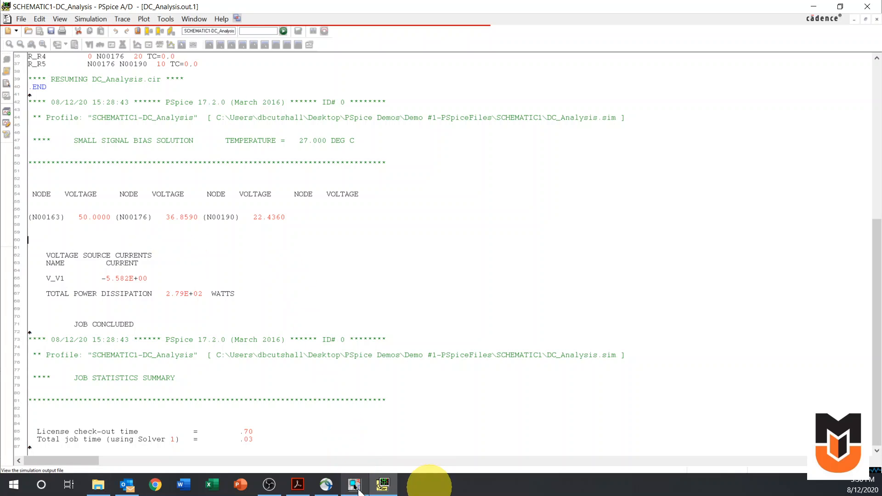
# Switch back to OrCAD Capture and locate the upper node of the Bridge Circuit schematic.
pyautogui.click(354, 485)
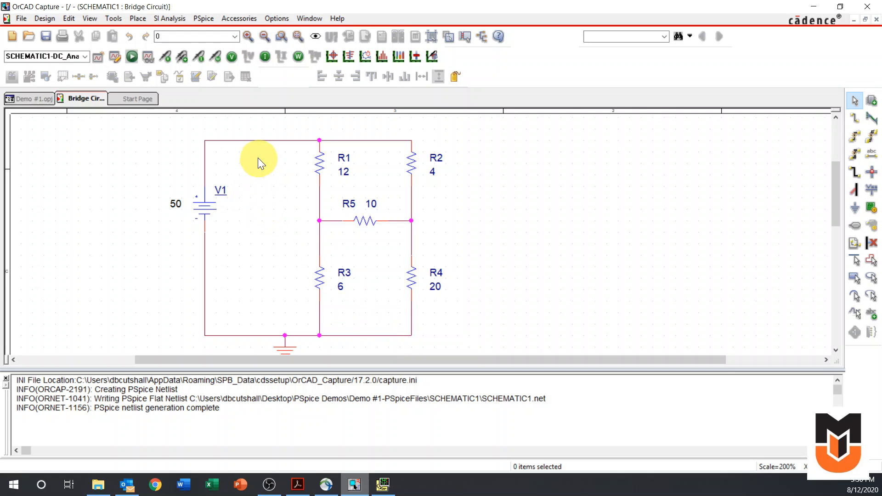
pyautogui.moveTo(255, 141)
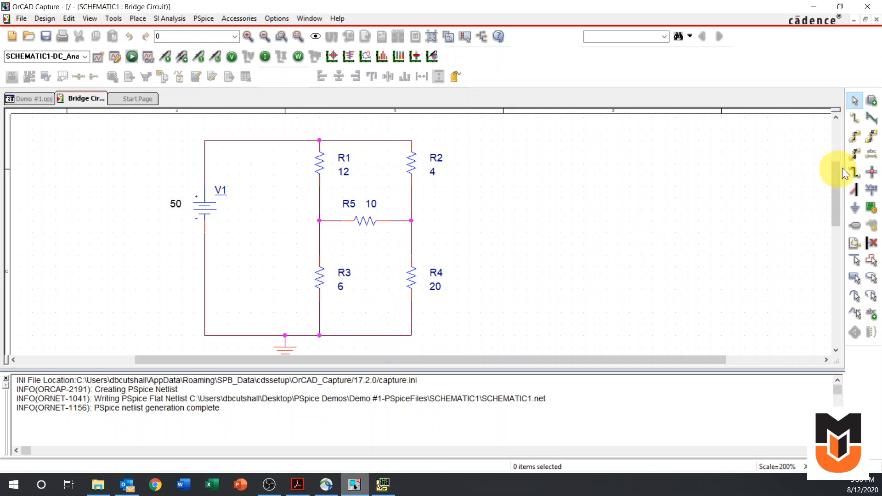
# Place the net alias Node1 on the upper wire between V1 and R1.
pyautogui.click(872, 157)
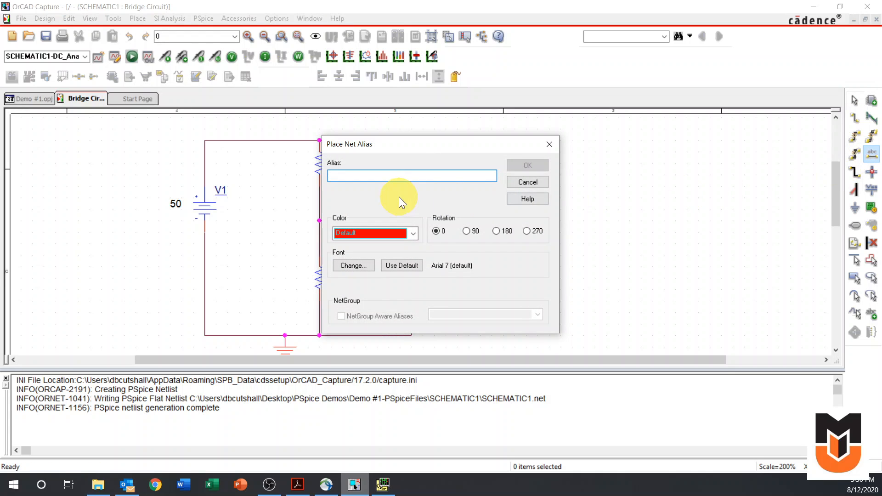
pyautogui.write('Node1')
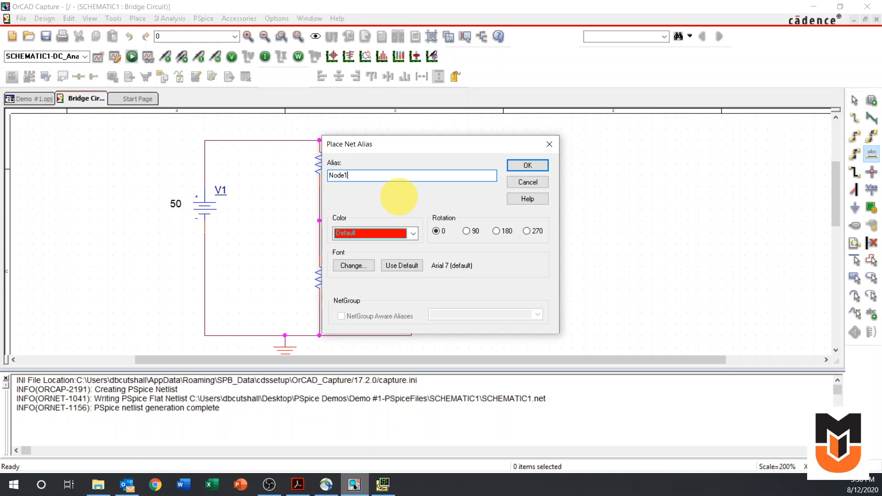
pyautogui.press('Return')
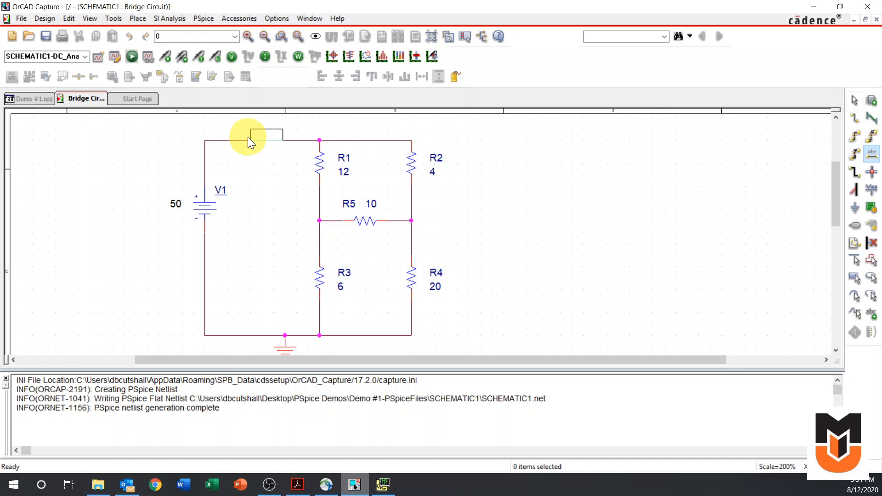
pyautogui.click(247, 137)
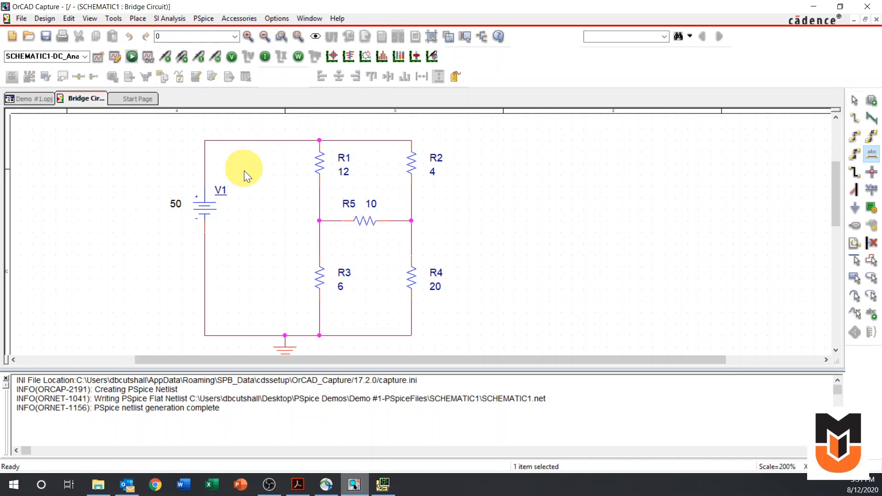
pyautogui.press('Escape')
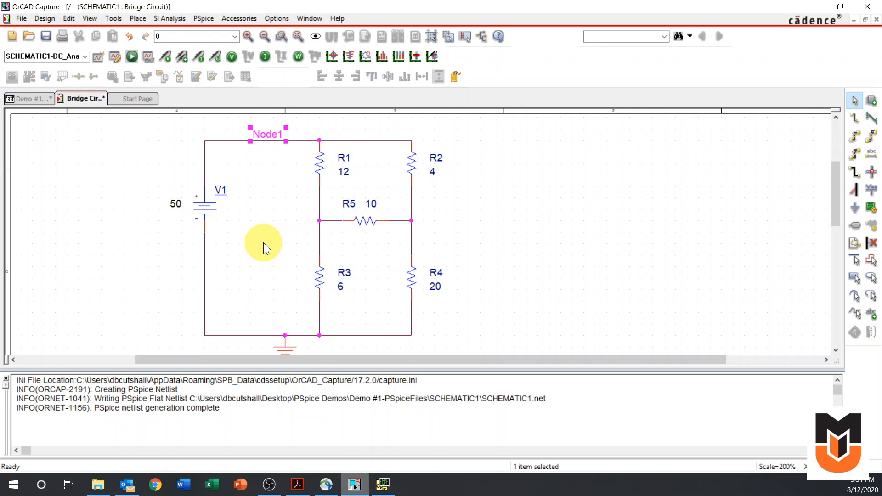
# Place the net alias Node2 at the junction of R1, R3 and R5.
pyautogui.press('n')
pyautogui.click(349, 174)
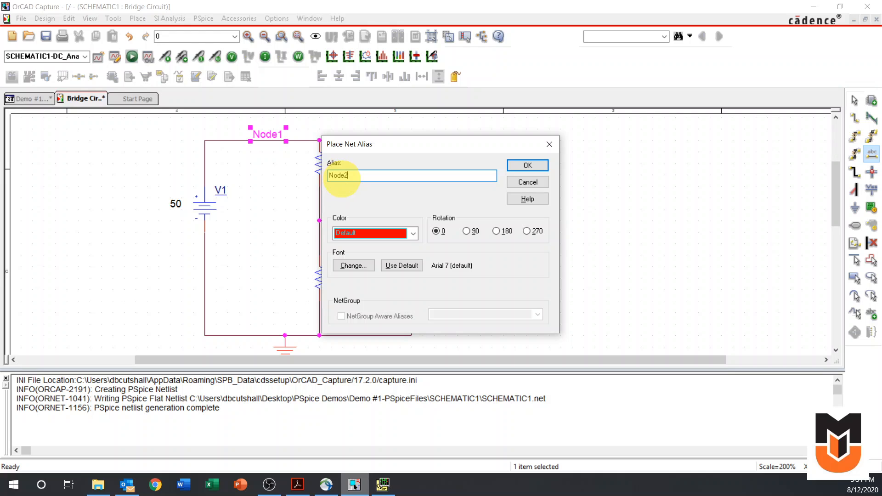
pyautogui.click(514, 168)
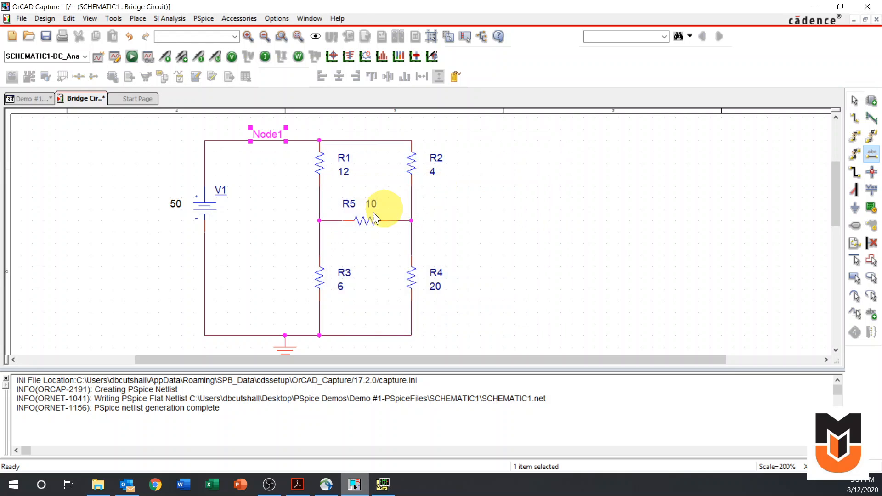
pyautogui.click(305, 221)
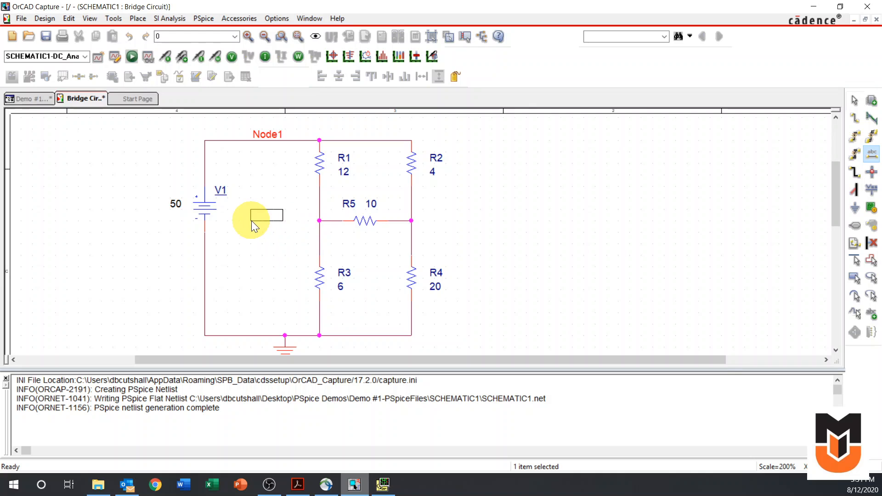
pyautogui.click(317, 218)
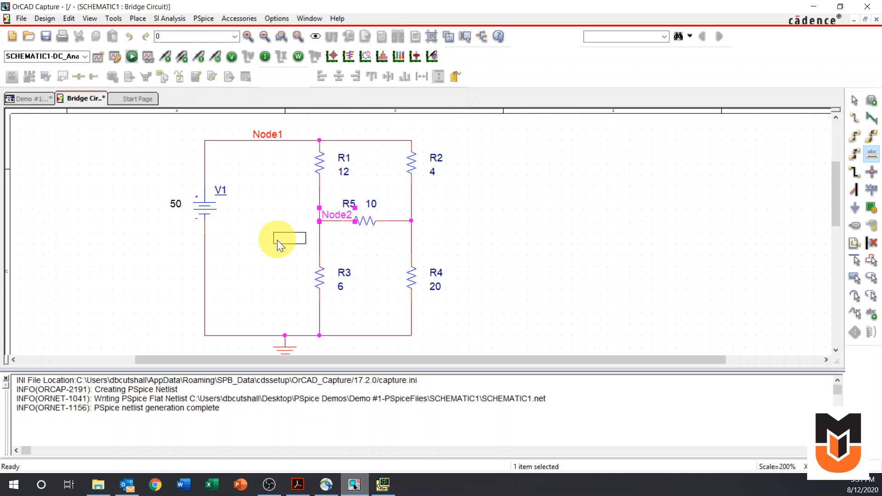
pyautogui.press('Escape')
# Place the net alias Node3 at the junction of R2, R4 and R5.
pyautogui.press('n')
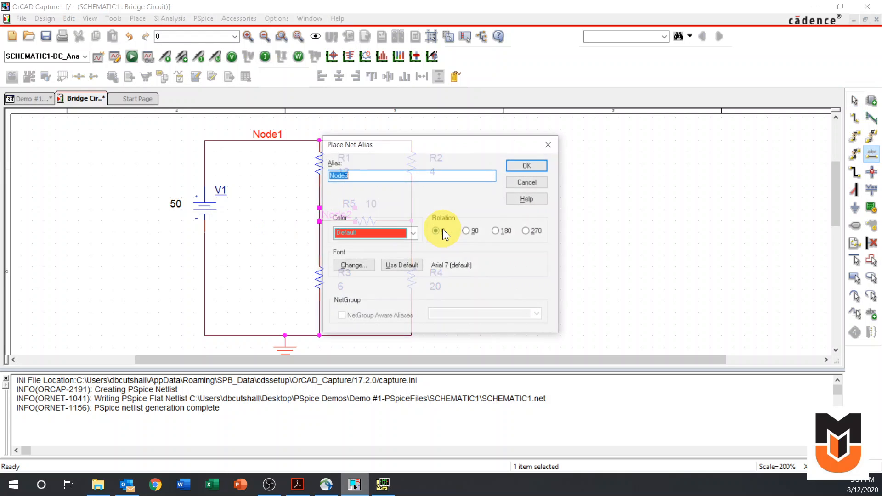
pyautogui.press('Return')
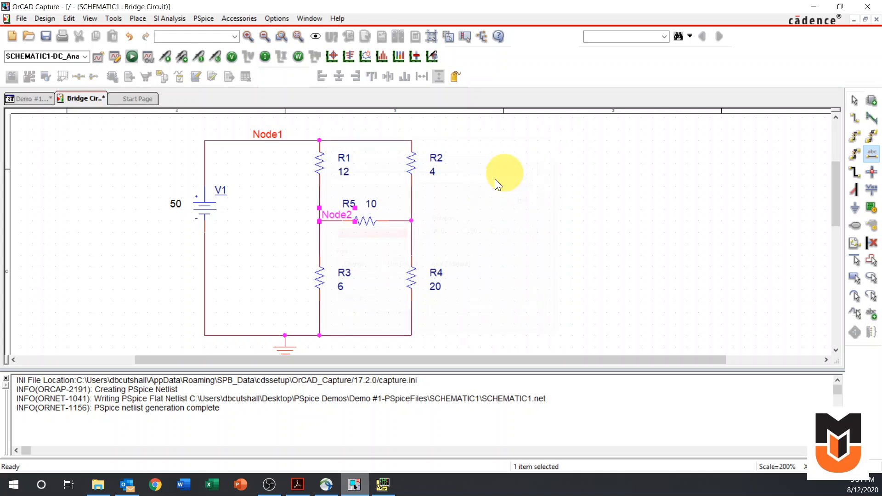
pyautogui.click(413, 219)
pyautogui.press('Escape')
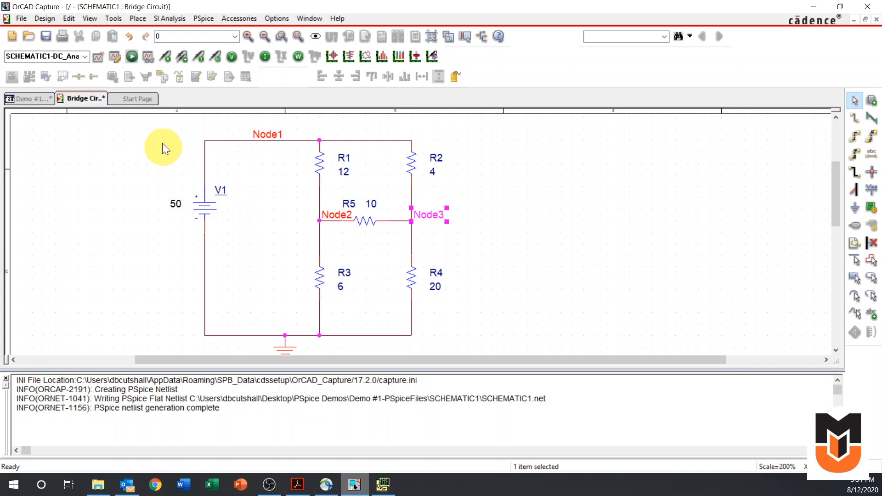
# Rerun PSpice on the DC_Analysis profile and examine the netlist and small signal bias solution in the output file in PSpice A/D.
pyautogui.click(133, 57)
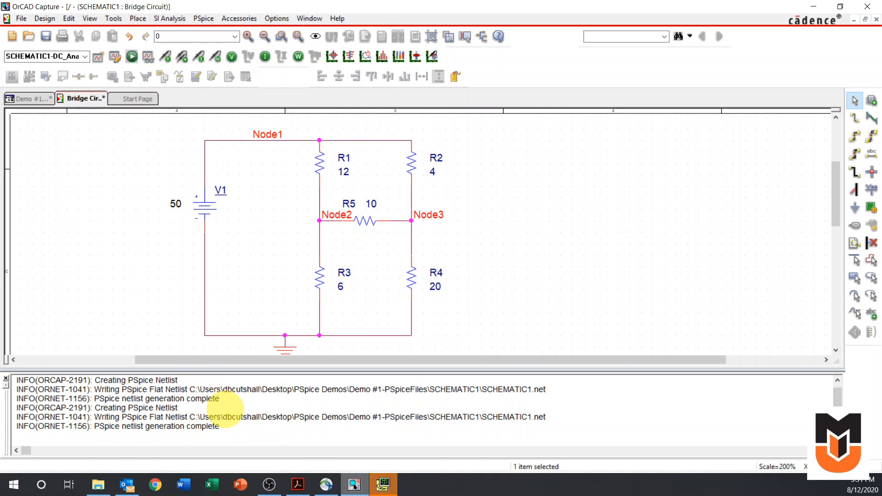
pyautogui.click(382, 486)
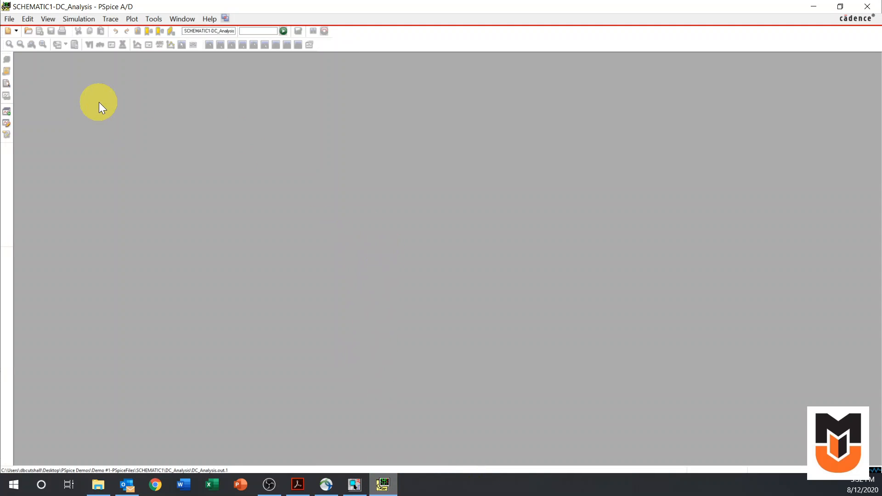
pyautogui.click(6, 83)
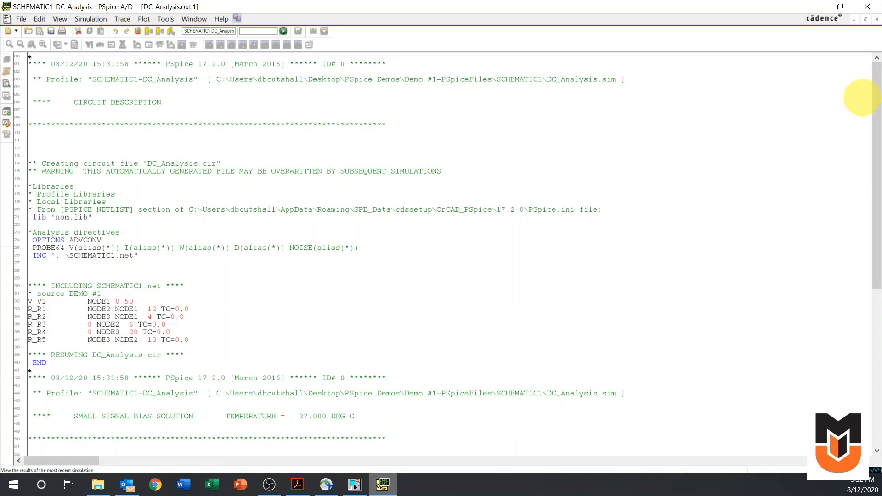
pyautogui.moveTo(876, 107); pyautogui.dragTo(874, 250)
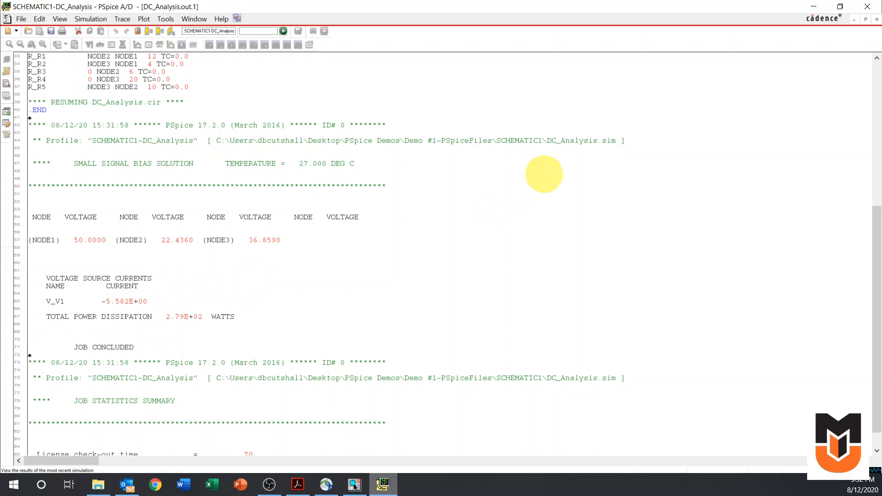
# Switch back to OrCAD Capture and view the bias power and the bias current on the schematic, hiding each display after viewing.
pyautogui.click(354, 483)
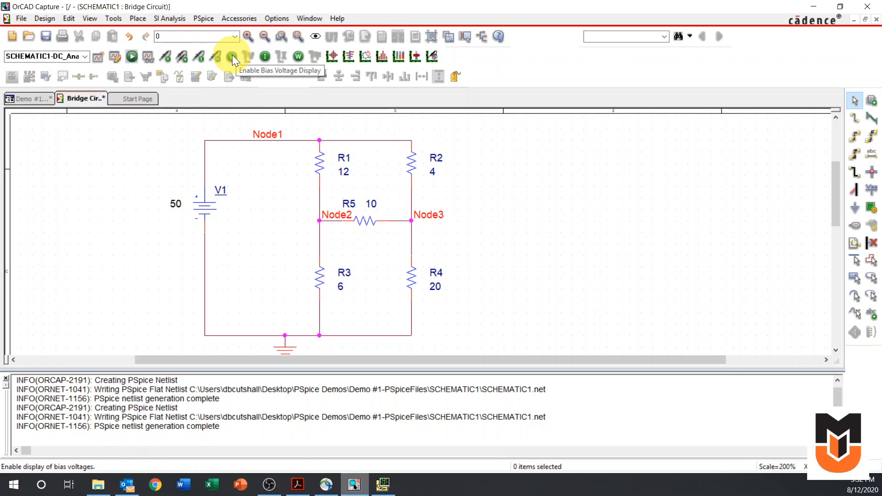
pyautogui.click(297, 56)
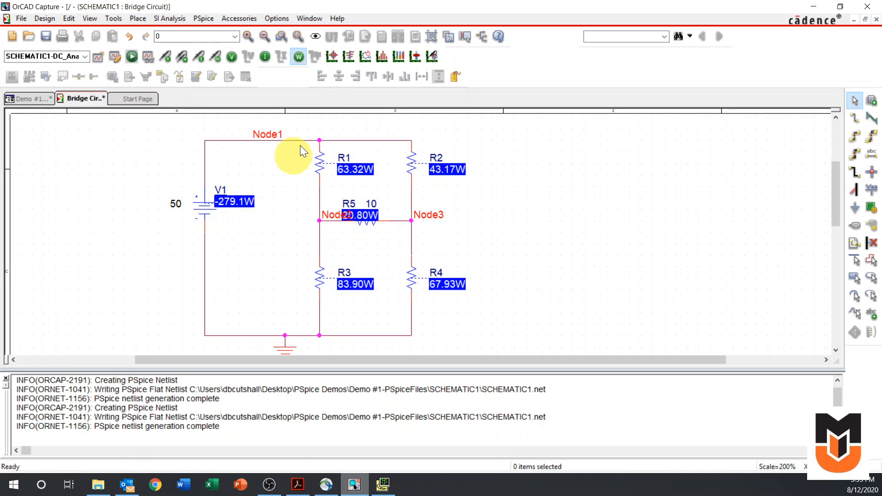
pyautogui.click(299, 57)
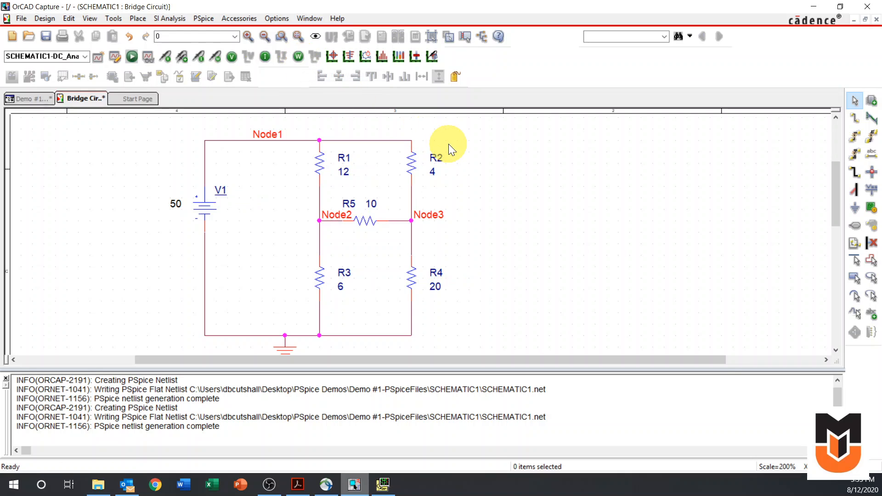
pyautogui.click(266, 56)
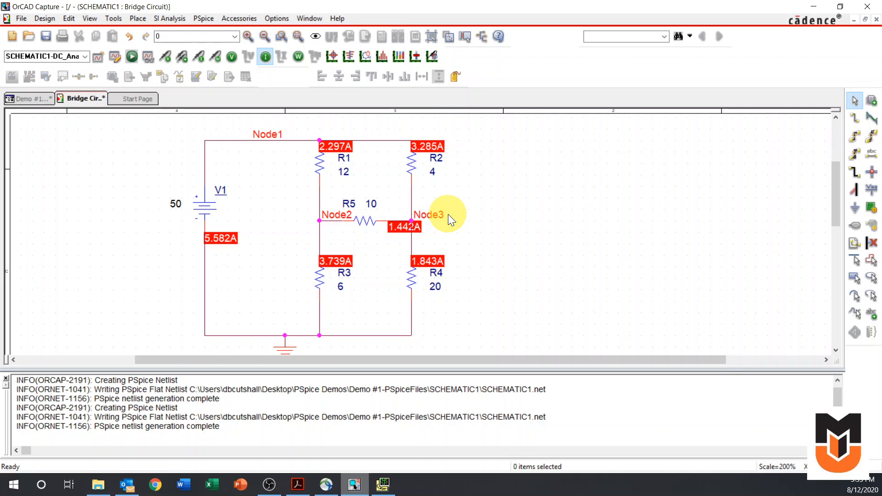
pyautogui.click(265, 59)
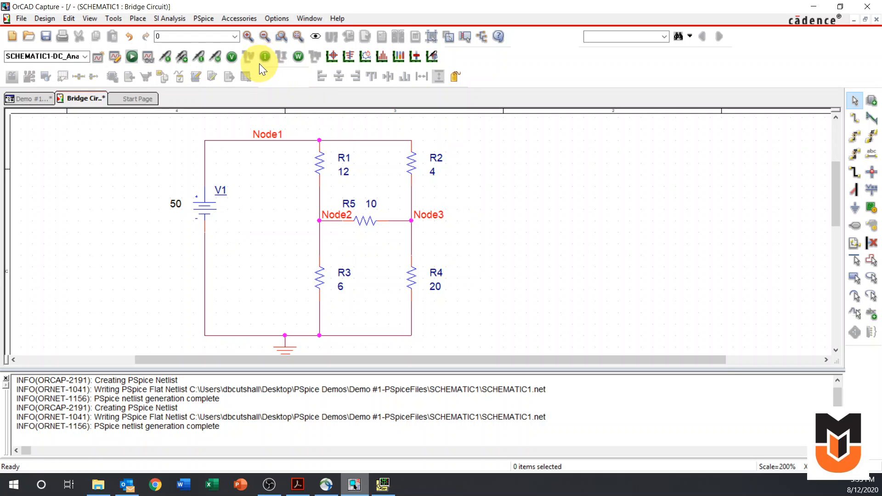
# View the bias voltages, currents and power together on the schematic, and hide all three displays again.
pyautogui.click(232, 57)
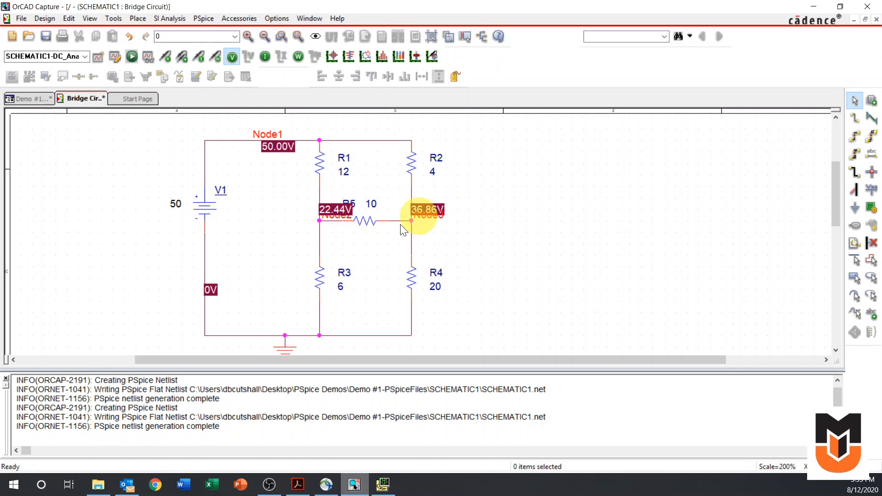
pyautogui.click(265, 57)
pyautogui.click(297, 57)
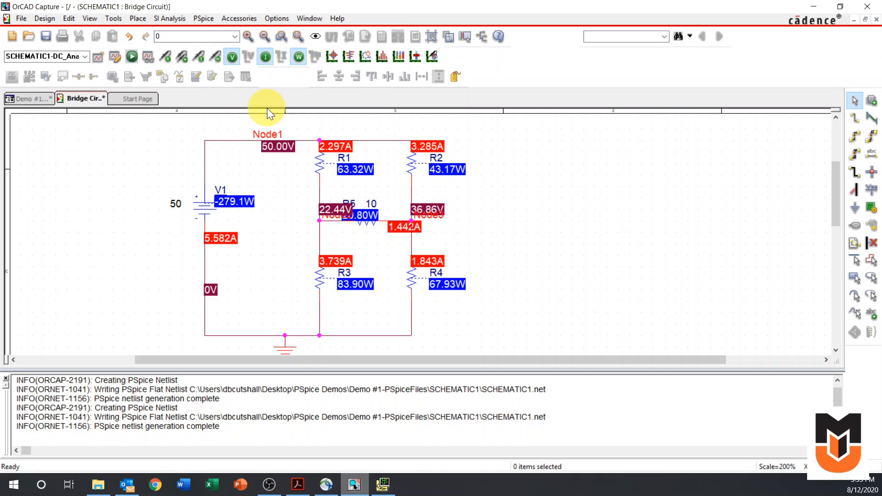
pyautogui.click(263, 55)
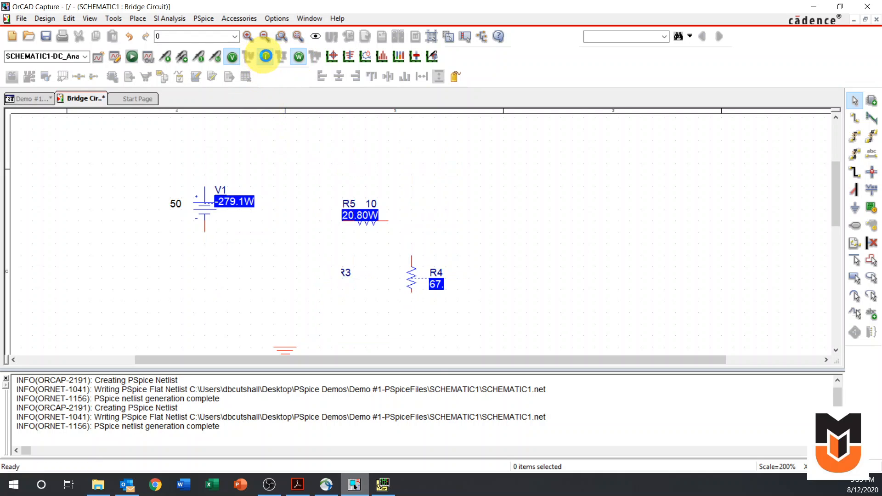
pyautogui.click(300, 58)
pyautogui.click(232, 55)
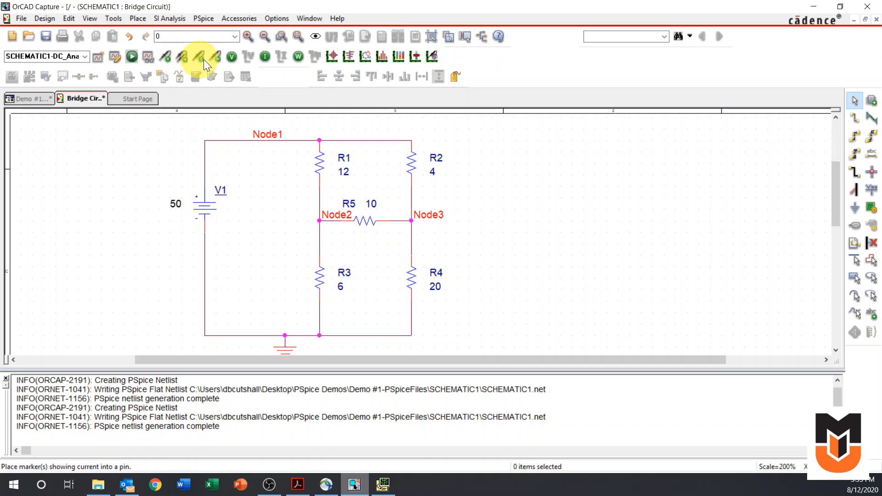
# Start placing a part and select IPRINT from the SPECIAL library to preview its symbol.
pyautogui.click(855, 100)
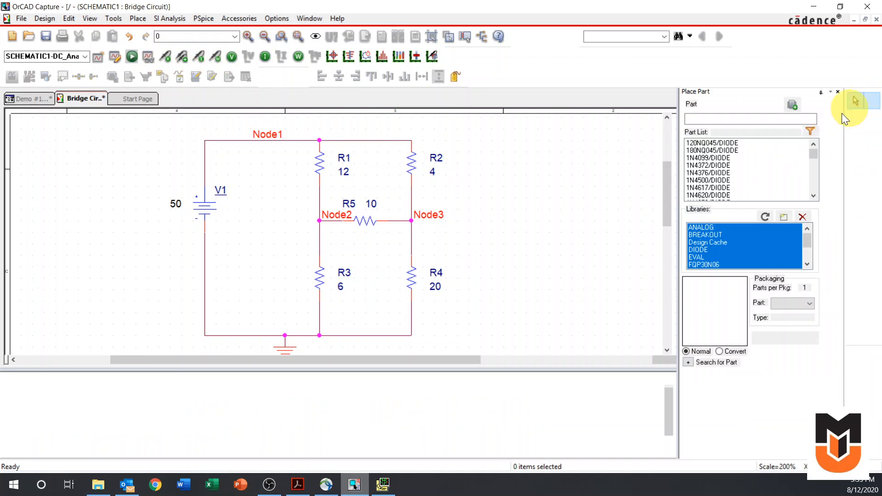
pyautogui.click(766, 241)
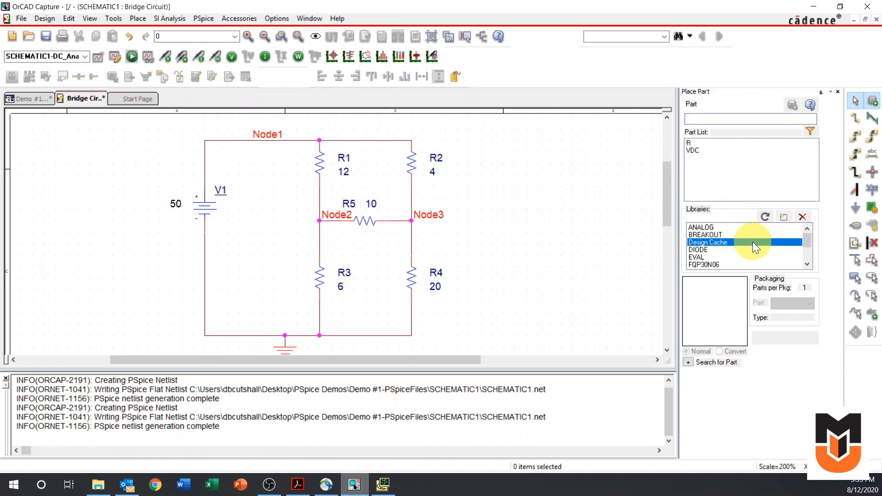
pyautogui.scroll(-2, 752, 241)
pyautogui.click(704, 256)
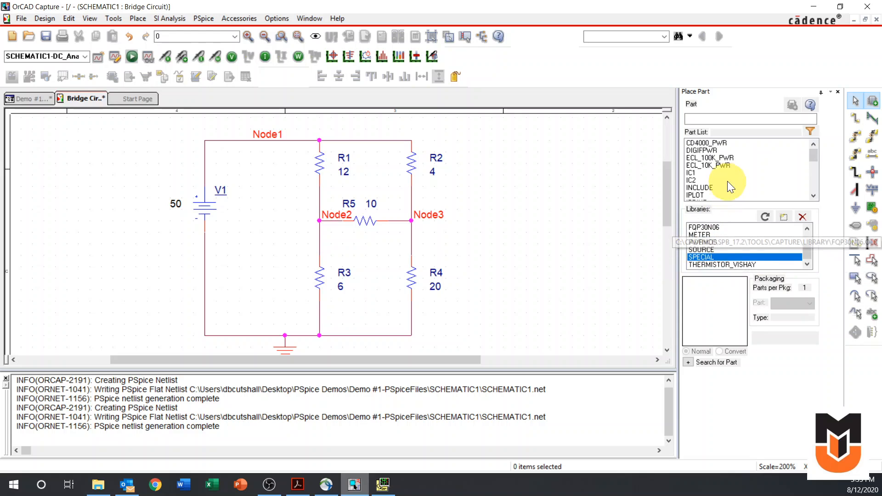
pyautogui.click(814, 197)
pyautogui.click(814, 197)
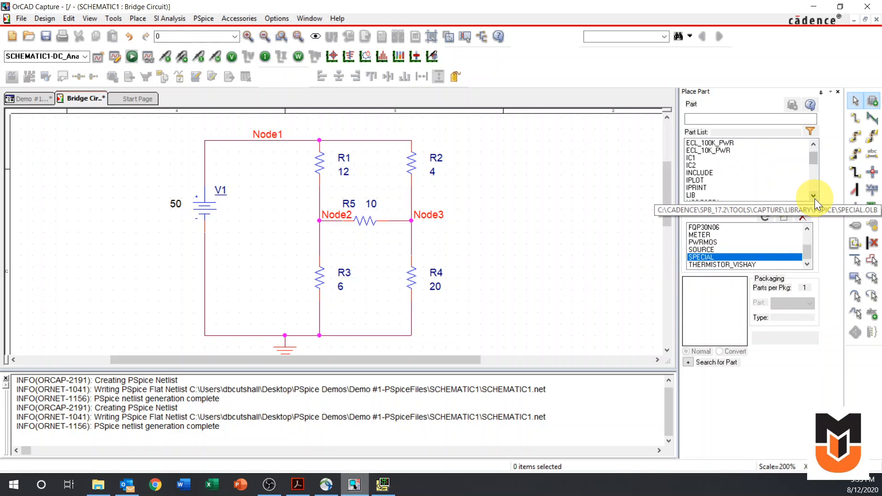
pyautogui.click(813, 196)
pyautogui.click(700, 180)
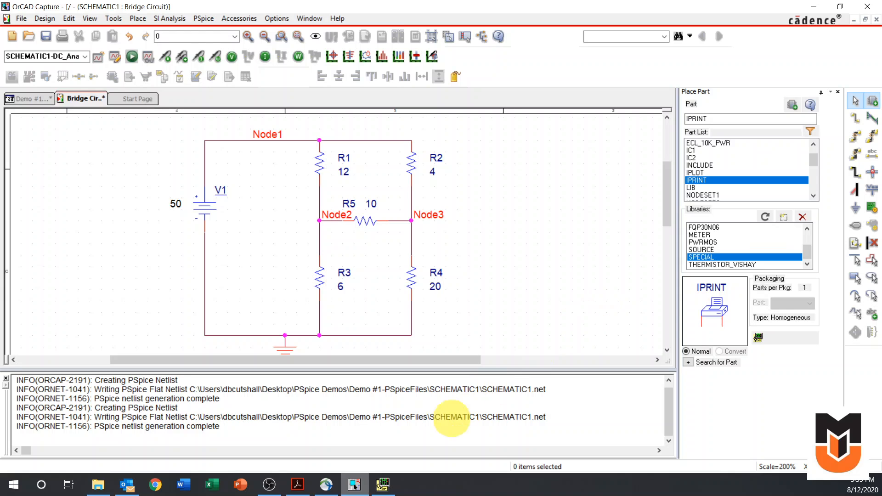
# Switch to PSpice A/D to check the small signal bias solution in the output file, and return to OrCAD Capture.
pyautogui.click(383, 484)
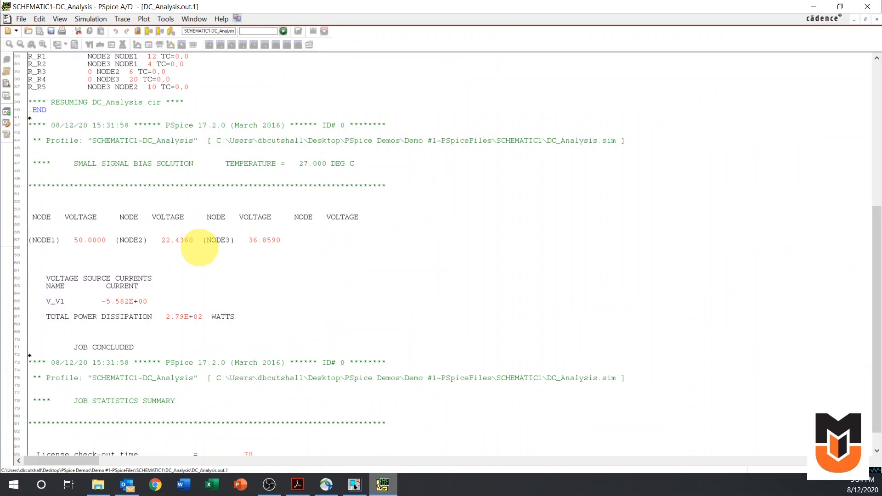
pyautogui.click(815, 7)
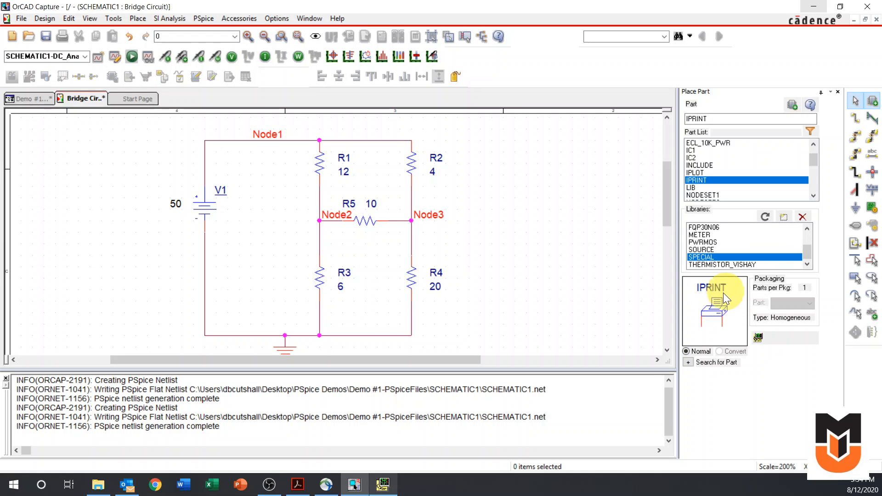
# Select the VPRINT2 part from the SPECIAL library to preview its symbol.
pyautogui.click(813, 196)
pyautogui.click(813, 195)
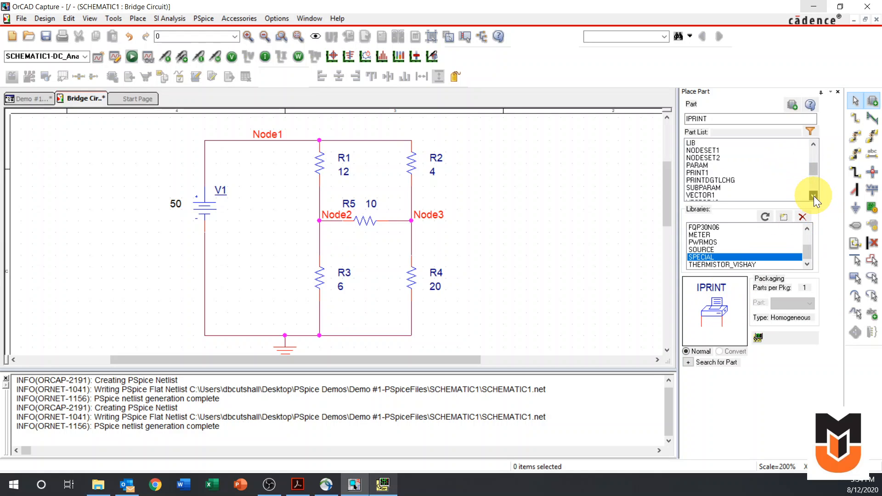
pyautogui.click(813, 195)
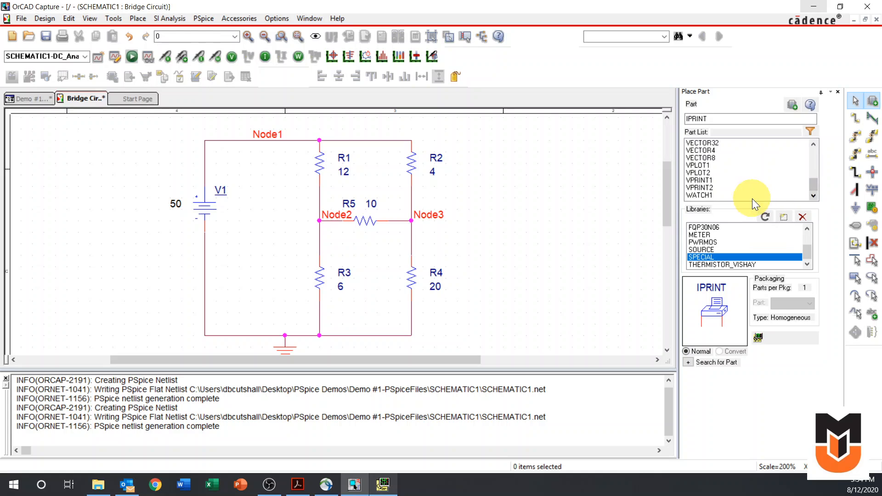
pyautogui.click(714, 188)
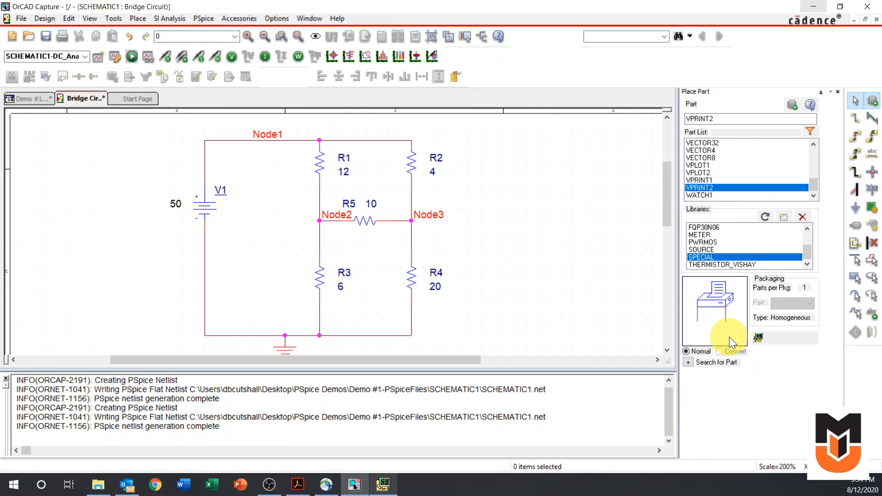